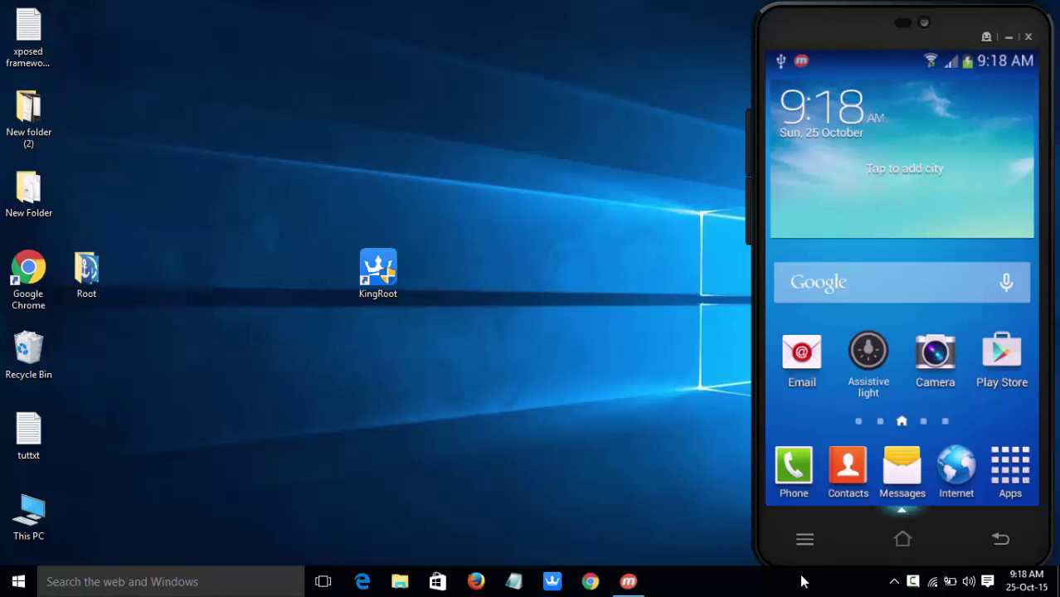
# Examine the build number in the phone's About device settings and return to the settings list.
pyautogui.click(804, 541)
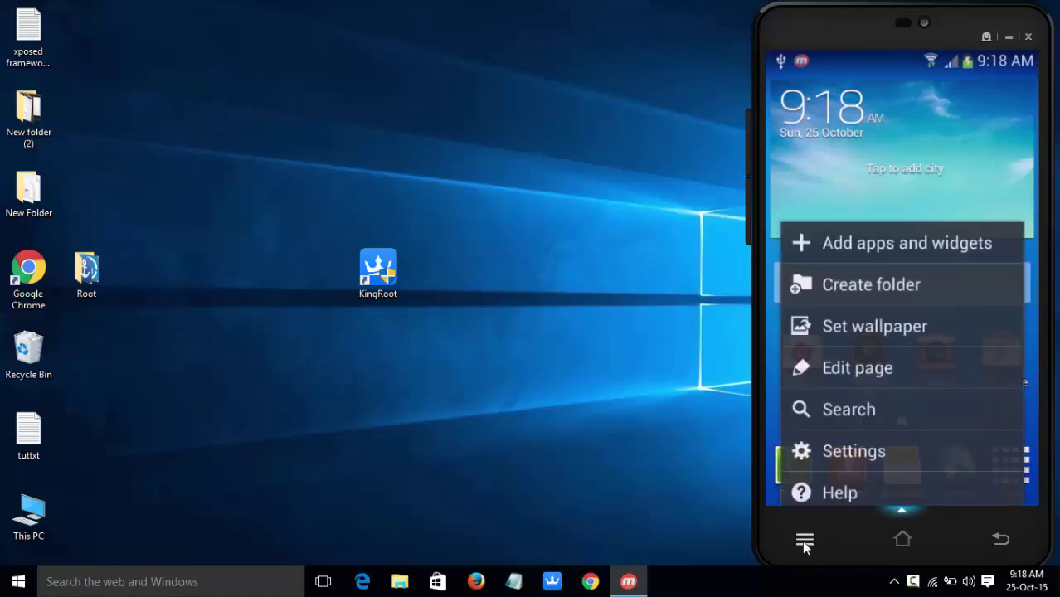
pyautogui.click(822, 454)
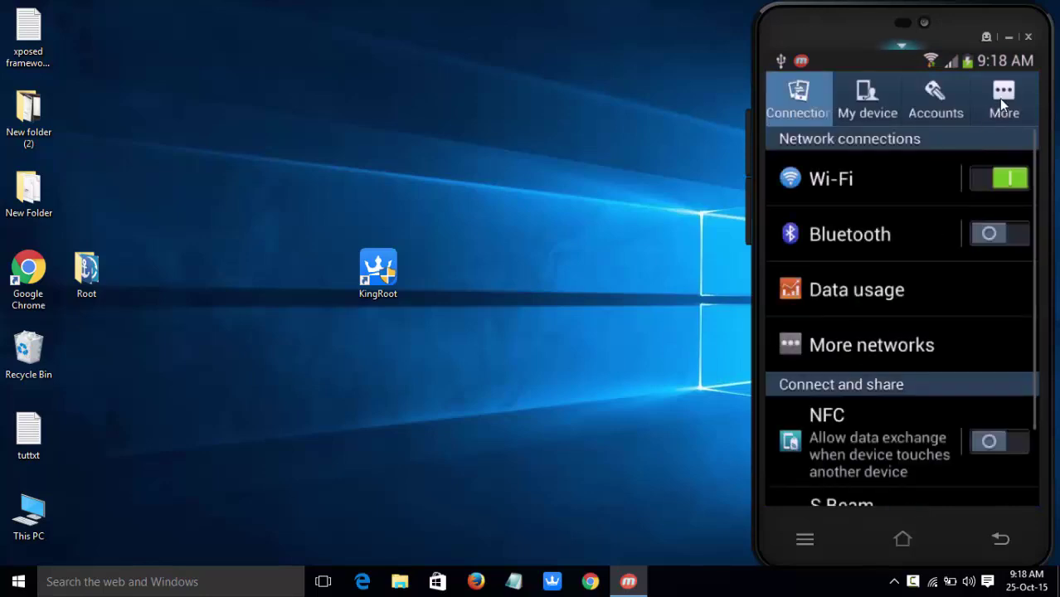
pyautogui.click(1000, 99)
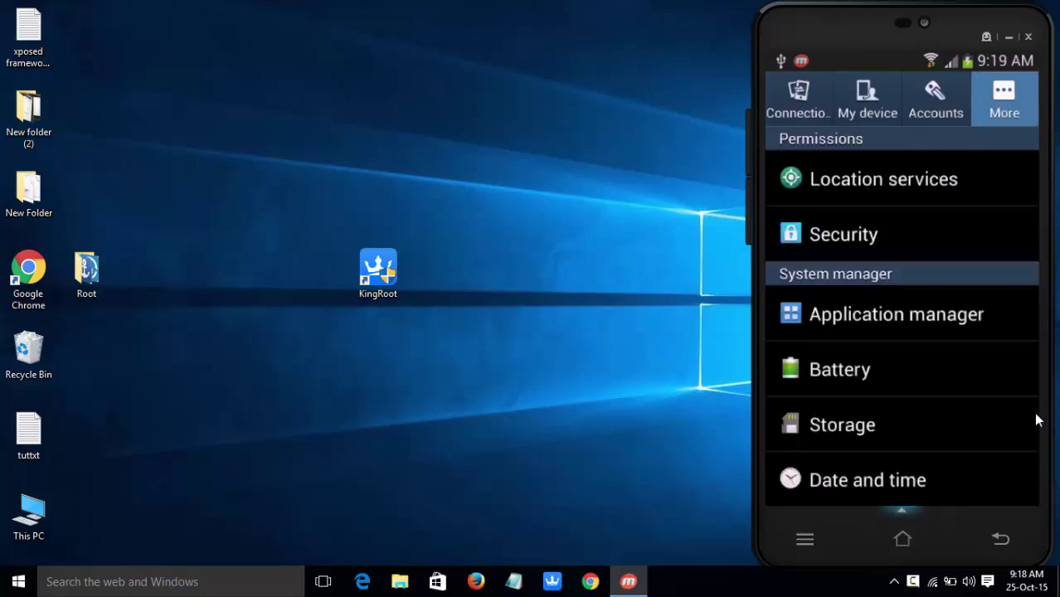
pyautogui.moveTo(983, 270); pyautogui.dragTo(990, 129)
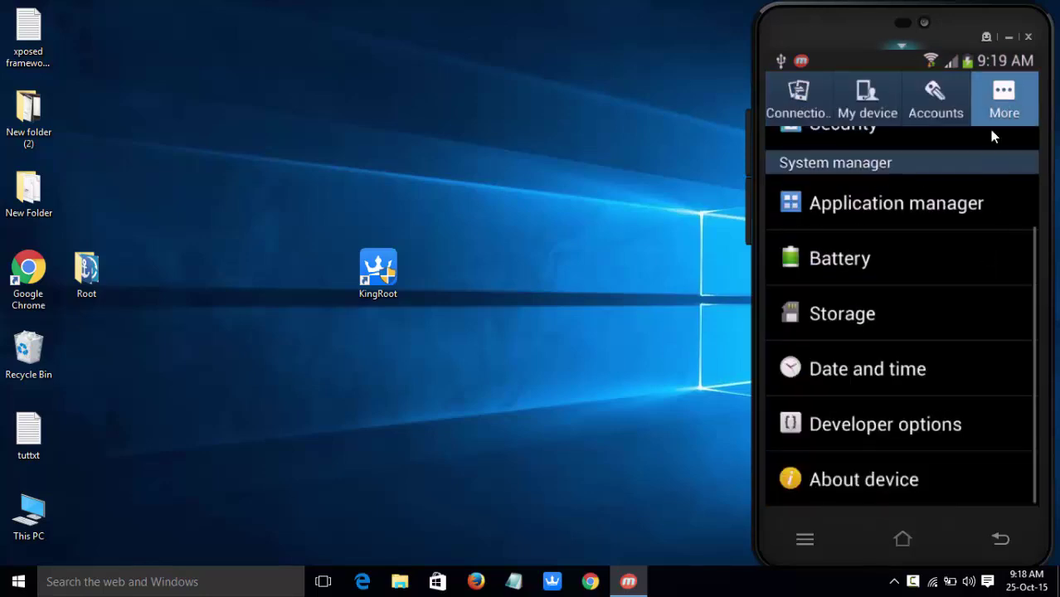
pyautogui.click(938, 471)
pyautogui.moveTo(958, 417); pyautogui.dragTo(987, 180)
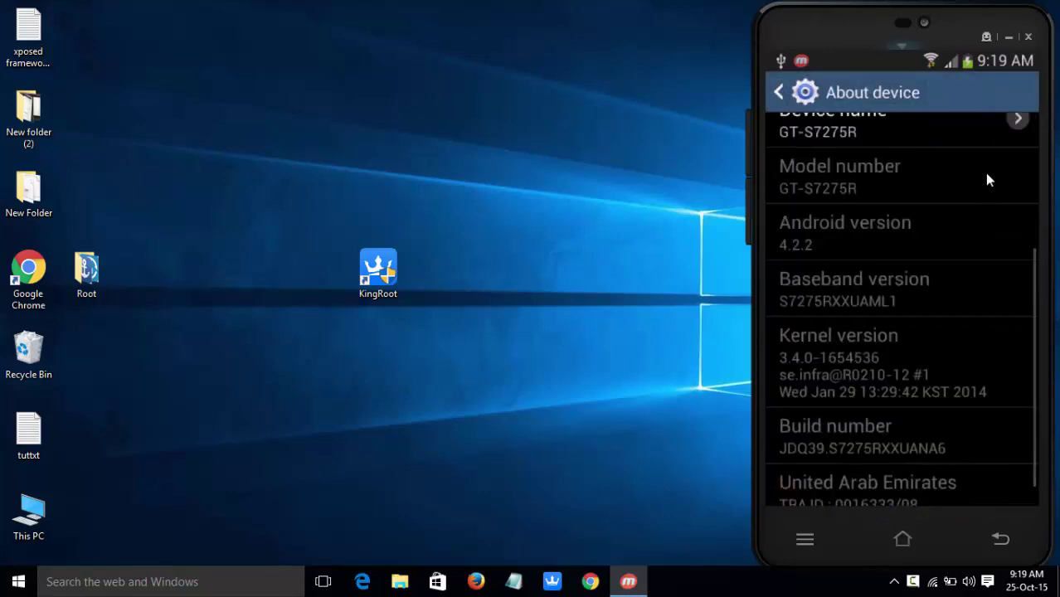
pyautogui.click(925, 416)
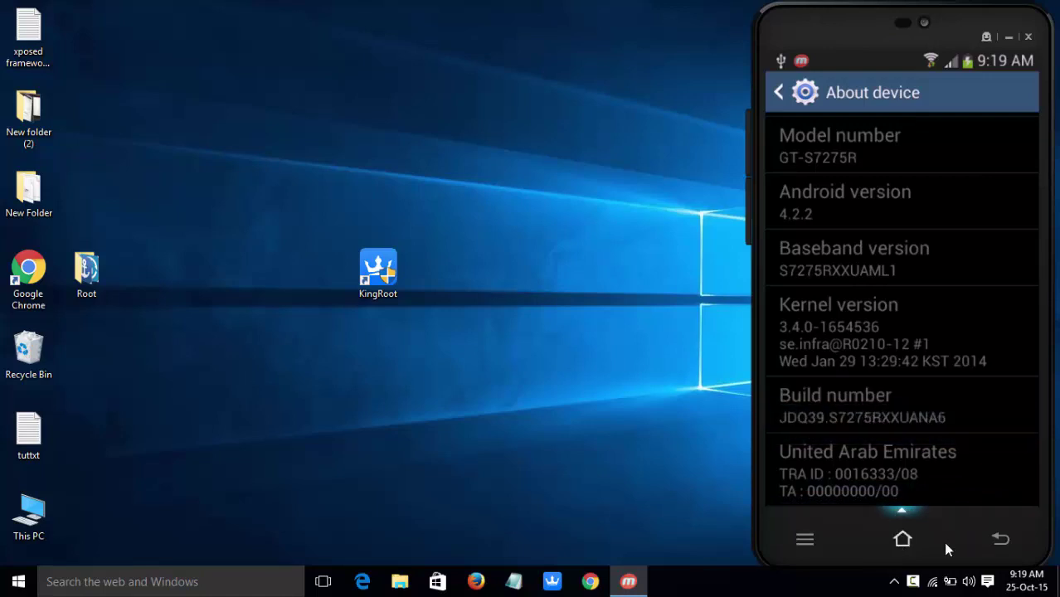
pyautogui.click(1000, 537)
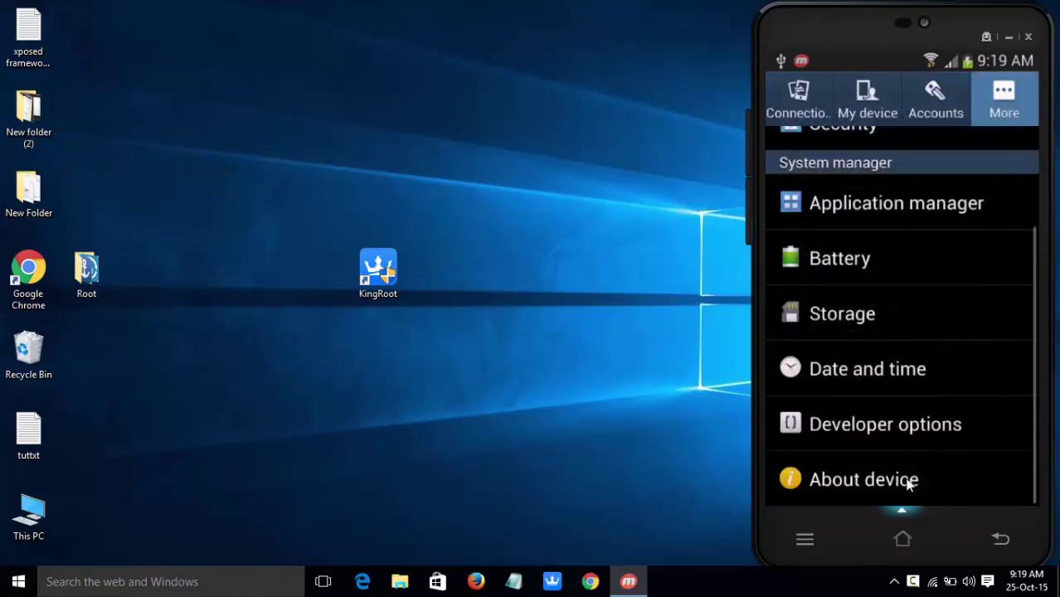
# Turn USB debugging off and on again in the phone's Developer options, allow it, and return to the home screen.
pyautogui.click(895, 432)
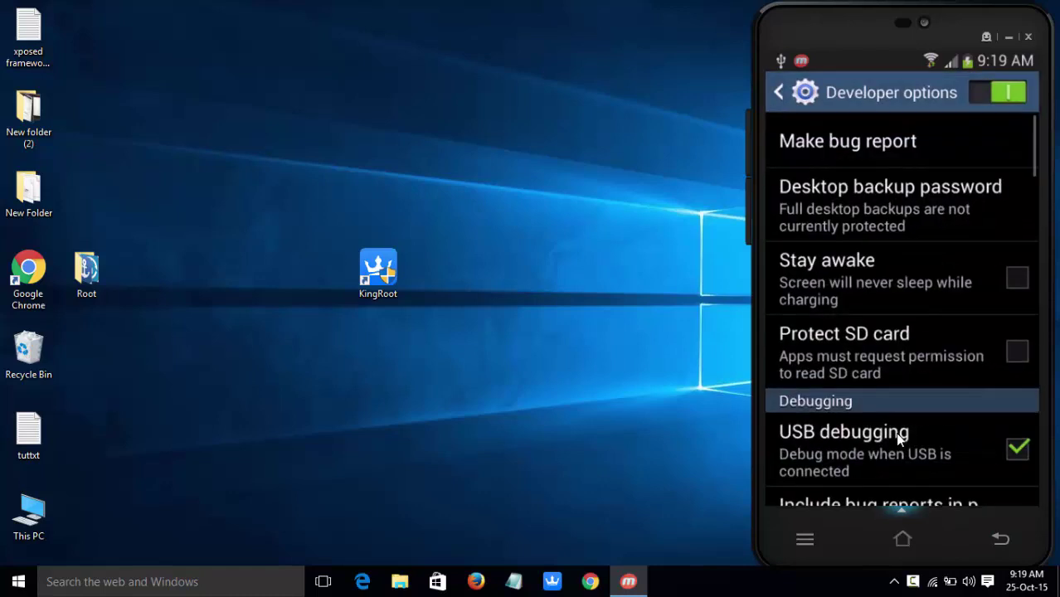
pyautogui.click(1017, 456)
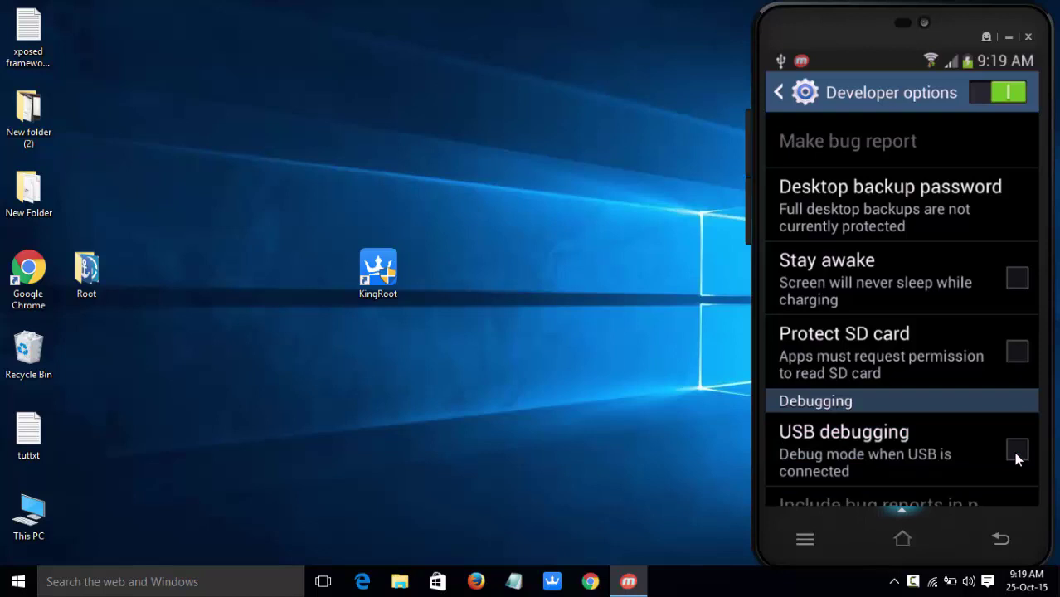
pyautogui.click(1017, 455)
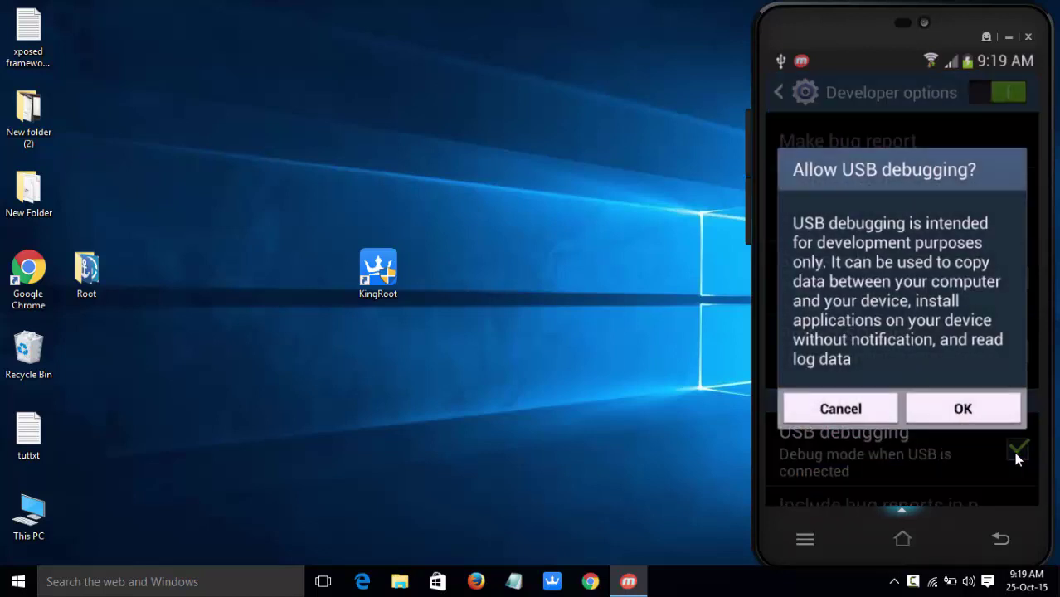
pyautogui.click(947, 412)
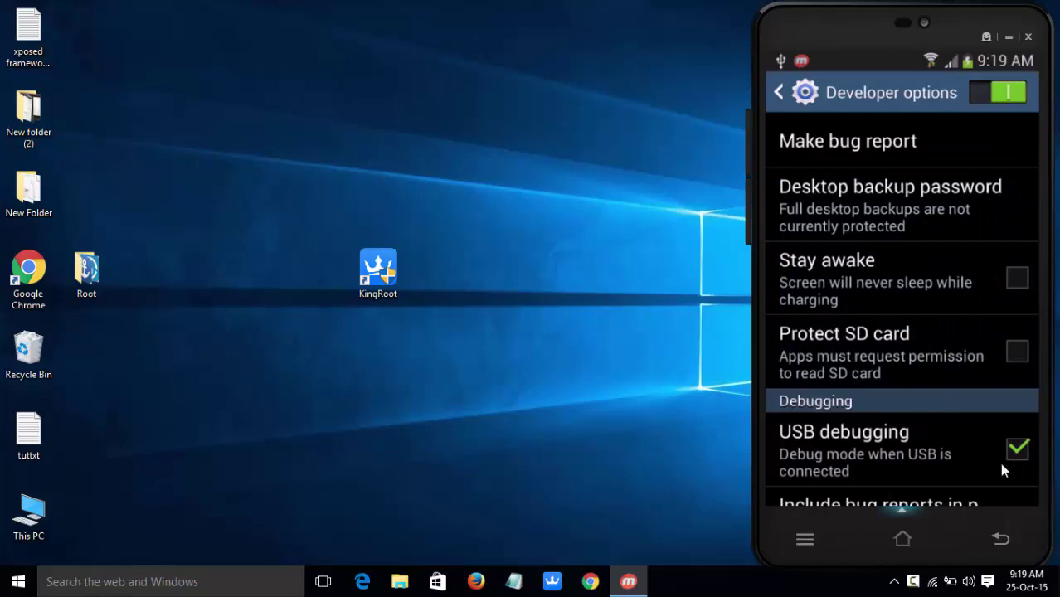
pyautogui.click(903, 540)
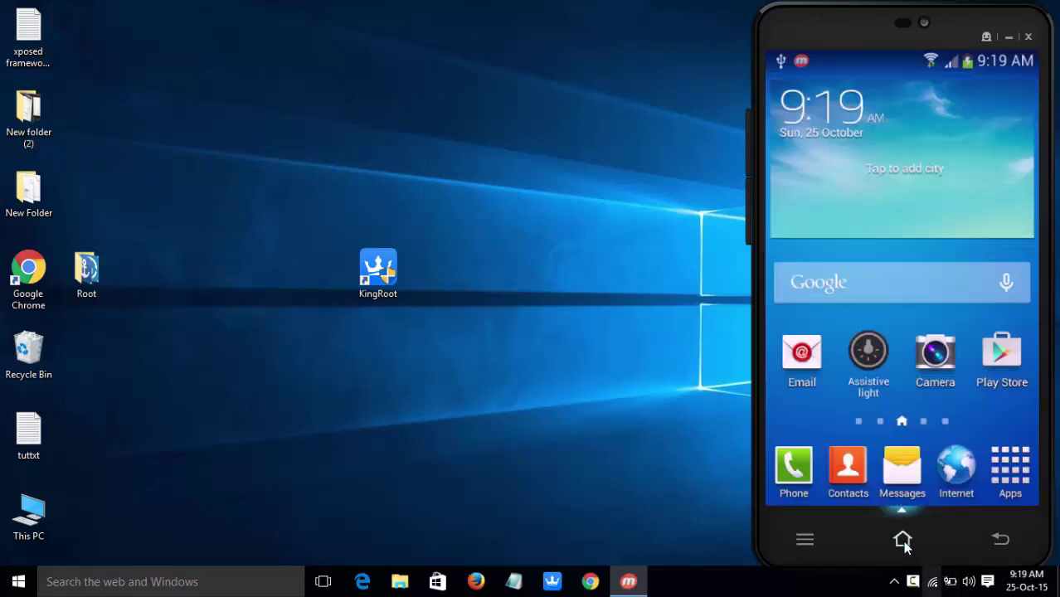
# Find Root Checker Basic on the phone's home screens and verify the device's root status with it.
pyautogui.moveTo(1008, 424); pyautogui.dragTo(720, 485)
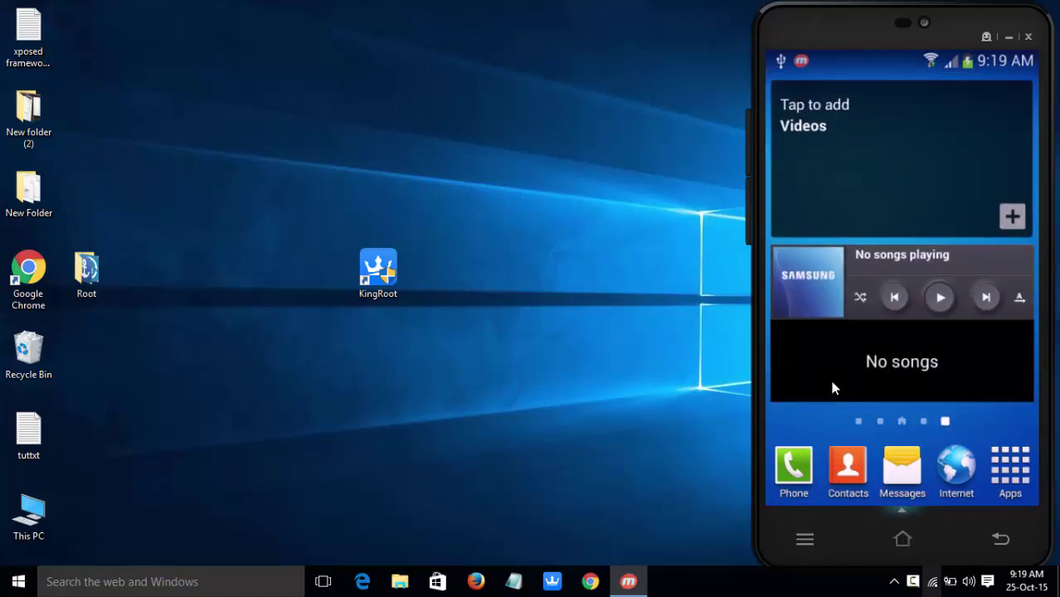
pyautogui.moveTo(1008, 386); pyautogui.dragTo(737, 387)
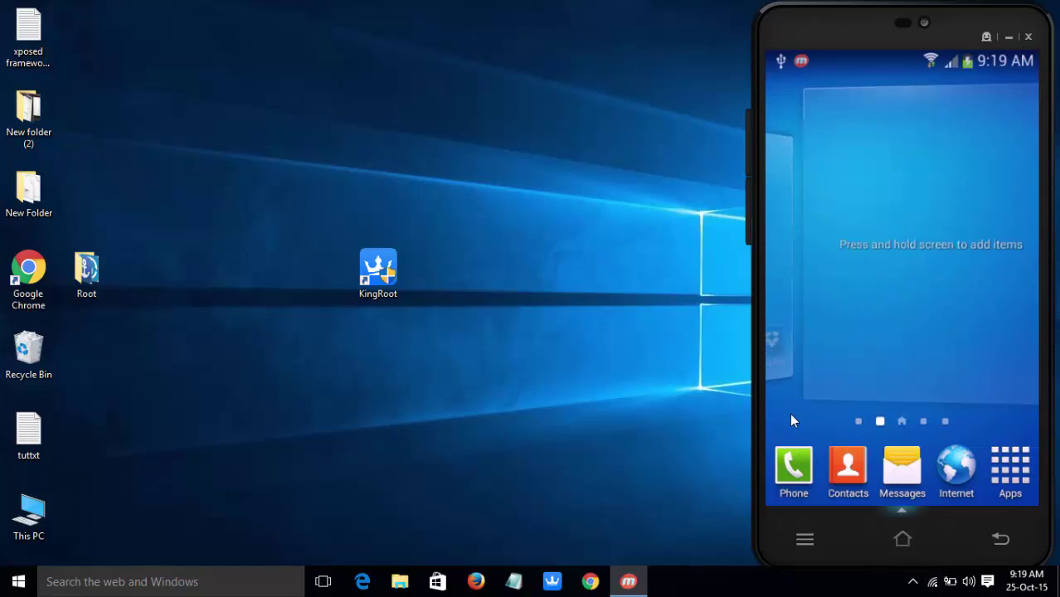
pyautogui.moveTo(791, 415); pyautogui.dragTo(964, 375)
pyautogui.moveTo(828, 415); pyautogui.dragTo(971, 407)
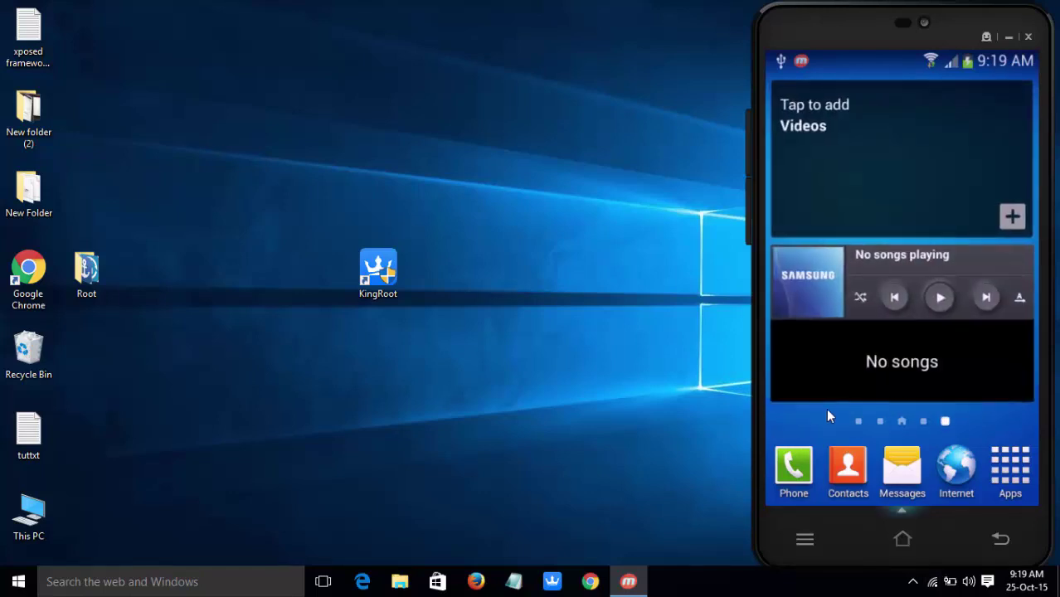
pyautogui.moveTo(1036, 408); pyautogui.dragTo(814, 423)
pyautogui.click(800, 367)
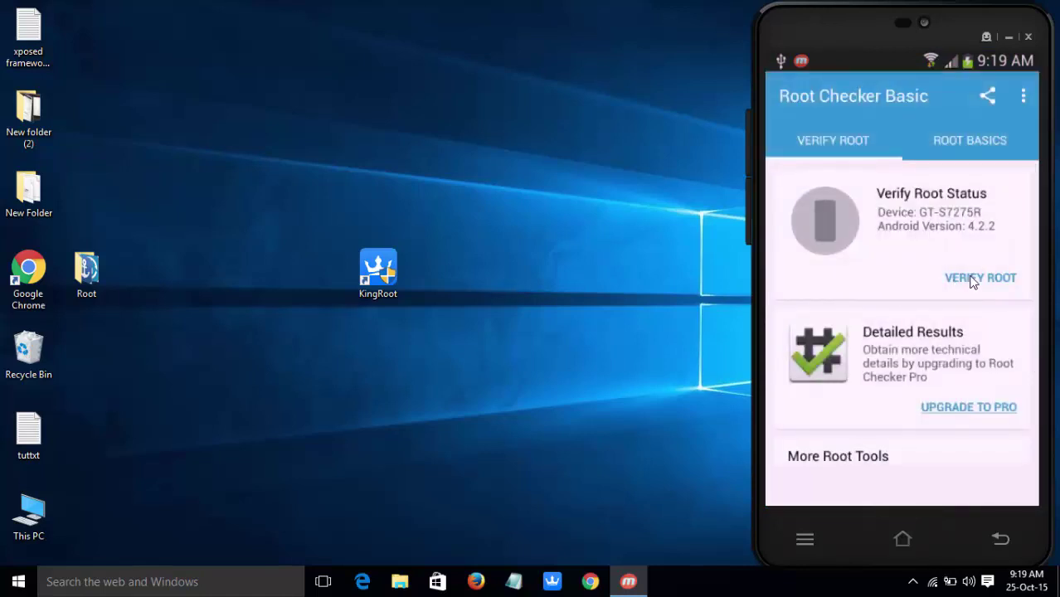
pyautogui.click(973, 279)
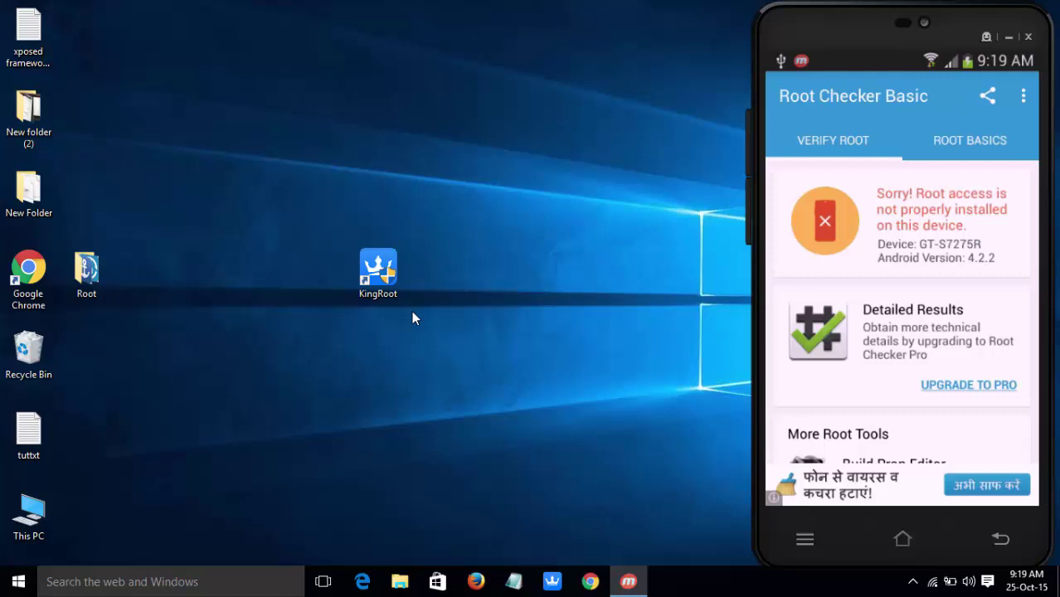
# Launch KingRoot on the PC and start the root attempt on the connected Samsung phone.
pyautogui.click(382, 286)
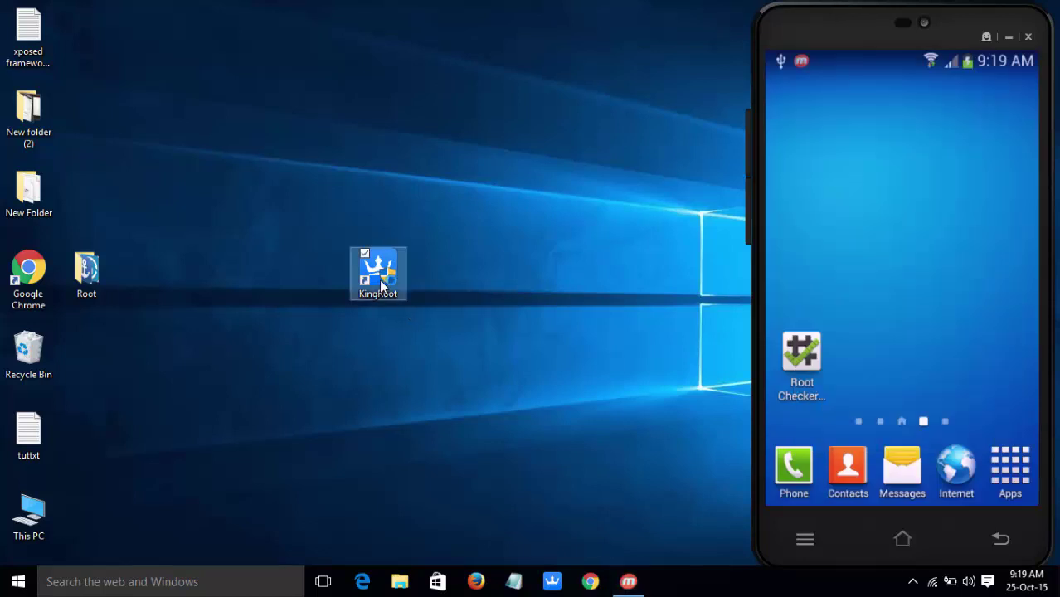
pyautogui.doubleClick(380, 282)
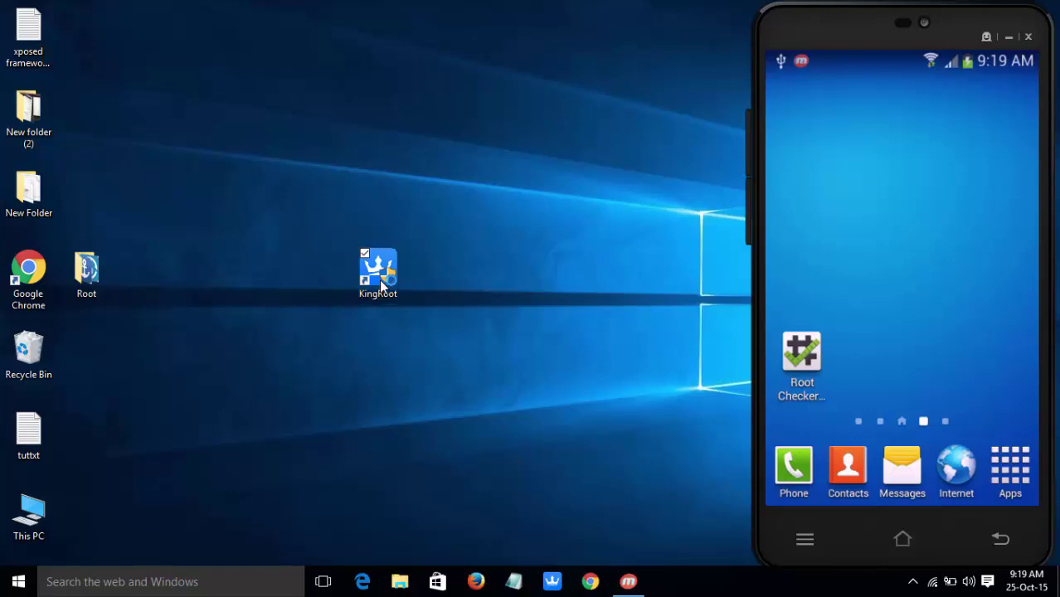
pyautogui.moveTo(524, 135); pyautogui.dragTo(297, 65)
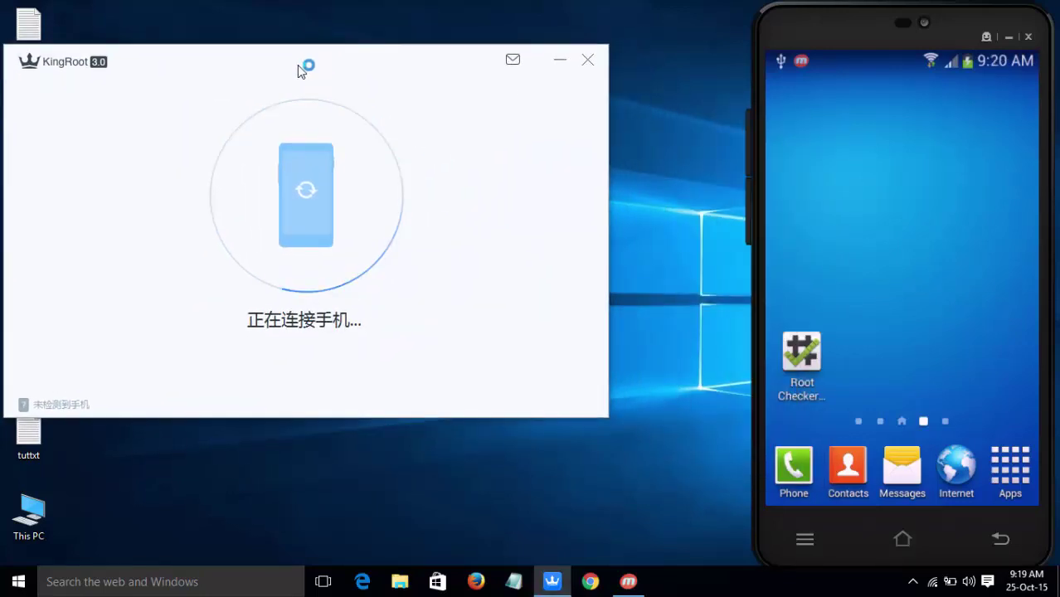
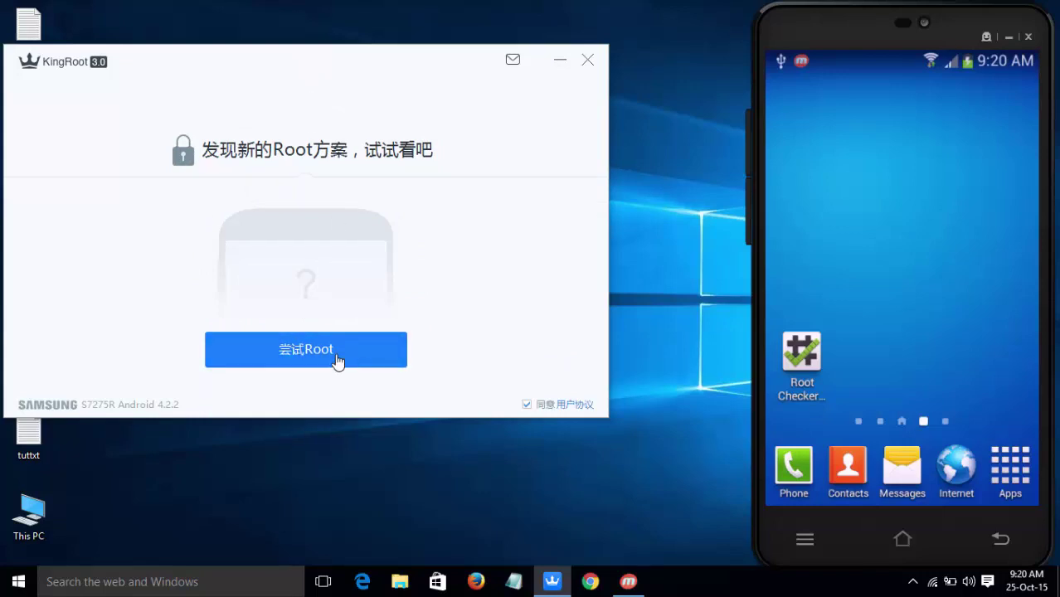
pyautogui.click(337, 359)
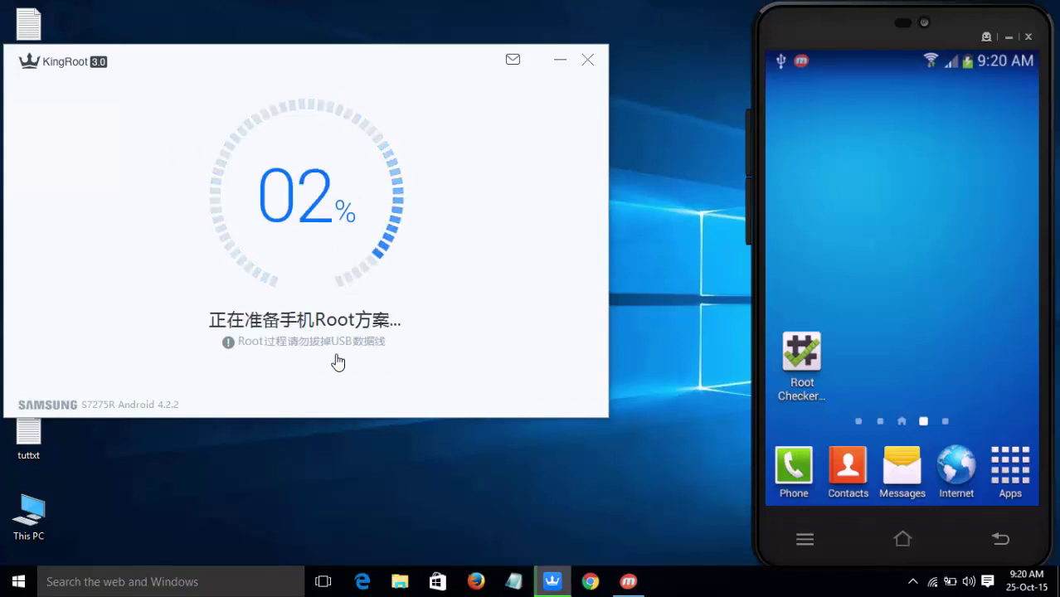
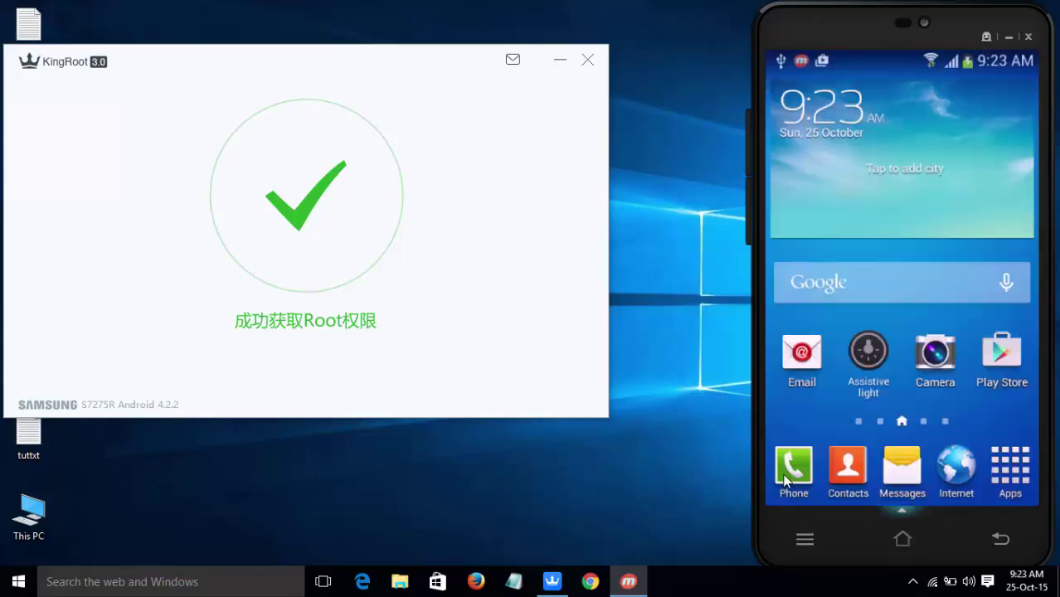
# Check the phone's app list for KingRoot and verify the root status again in Root Checker Basic.
pyautogui.click(1009, 470)
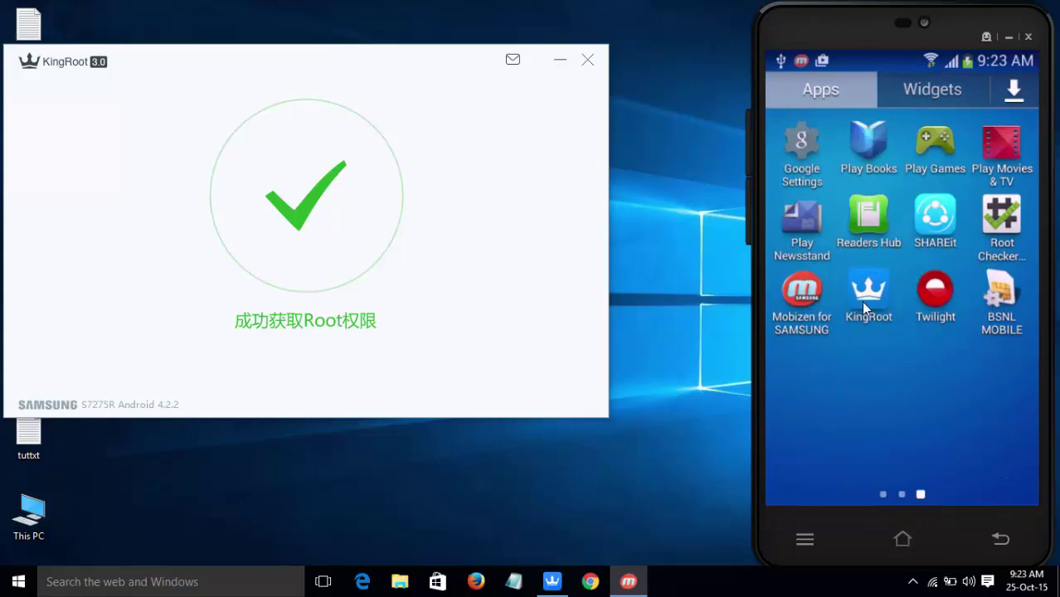
pyautogui.click(902, 526)
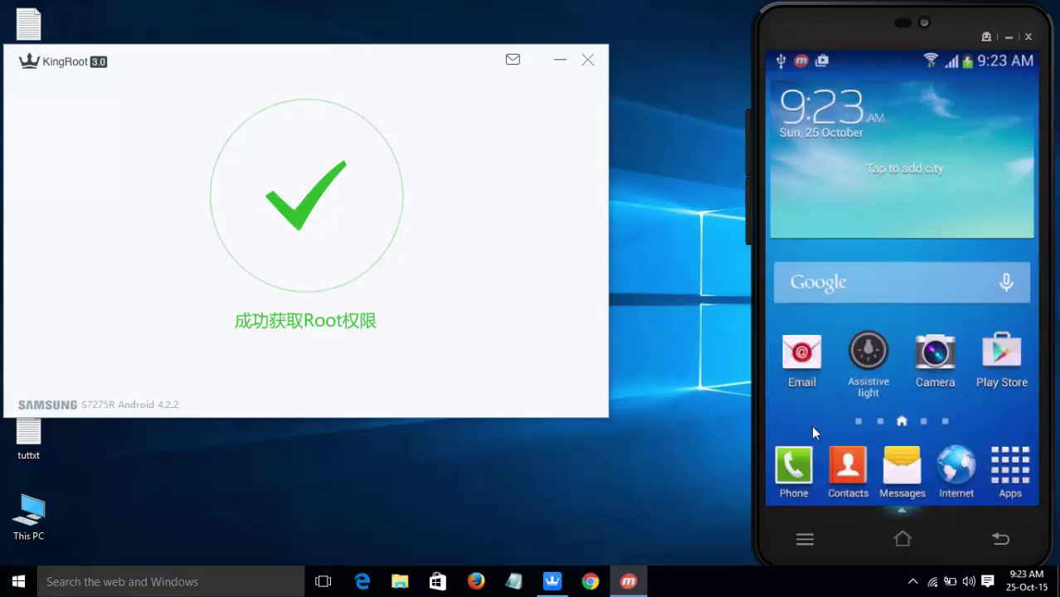
pyautogui.click(784, 380)
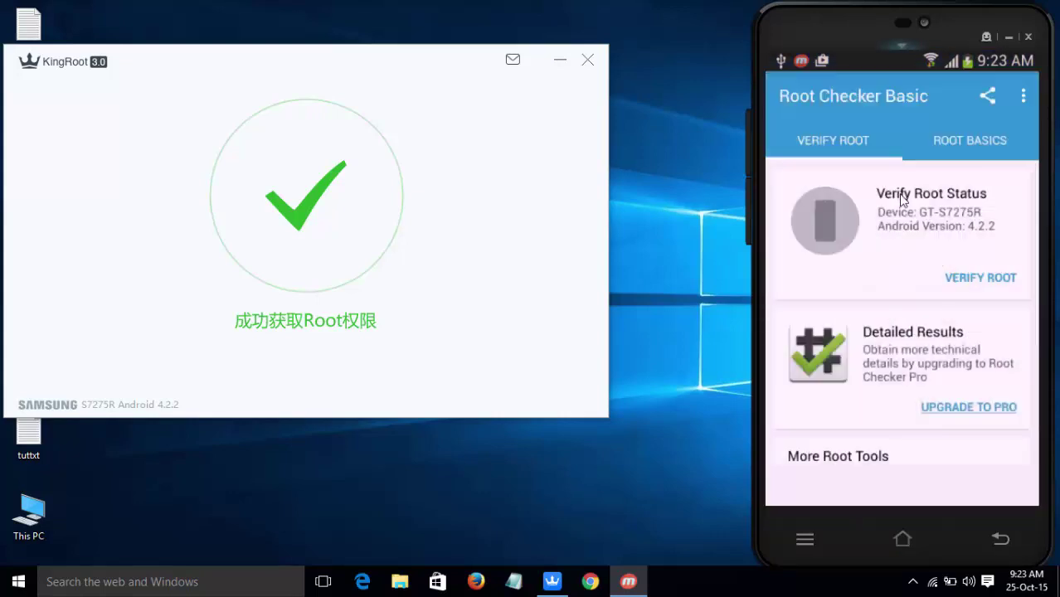
pyautogui.click(903, 203)
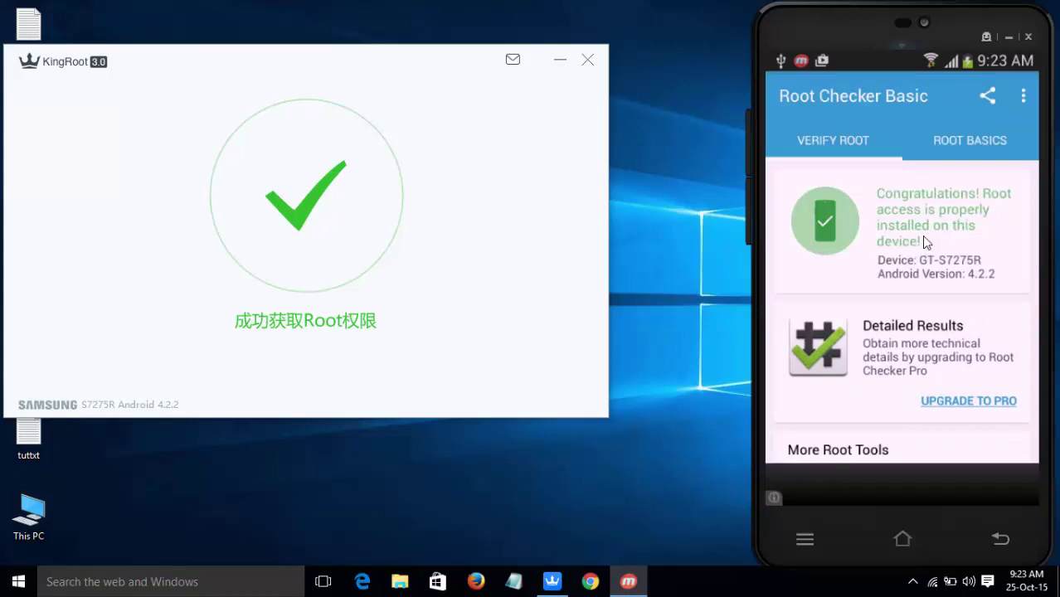
# Leave Root Checker Basic and open the KingRoot app on the phone.
pyautogui.click(901, 538)
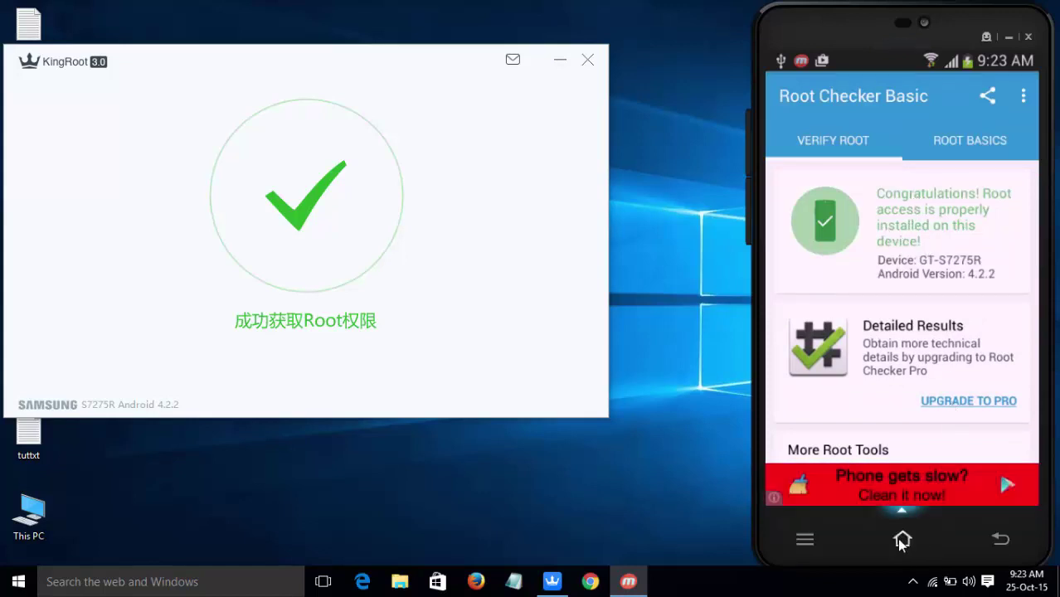
pyautogui.click(1011, 477)
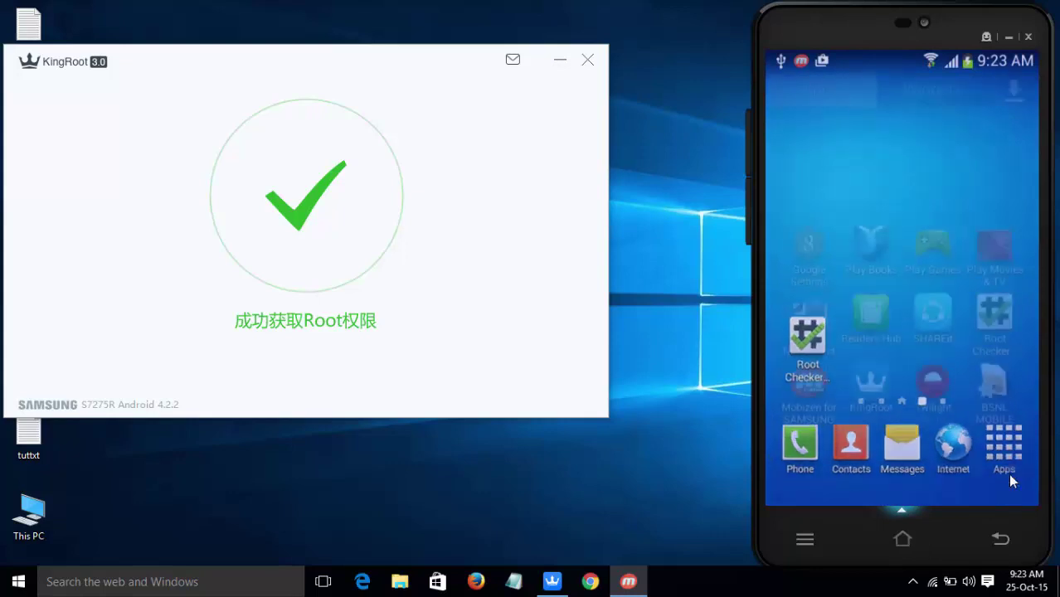
pyautogui.click(868, 295)
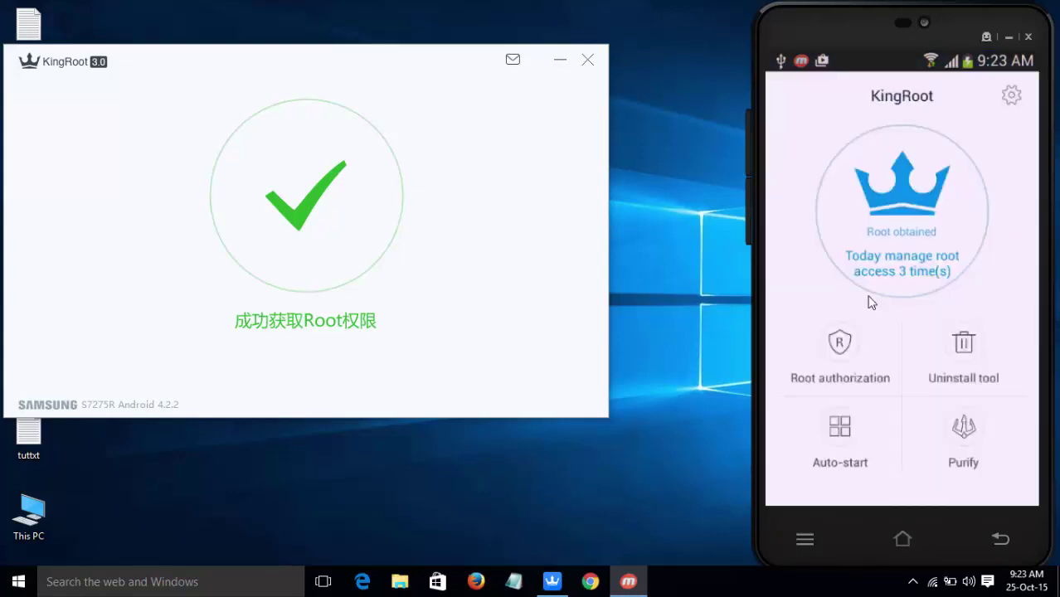